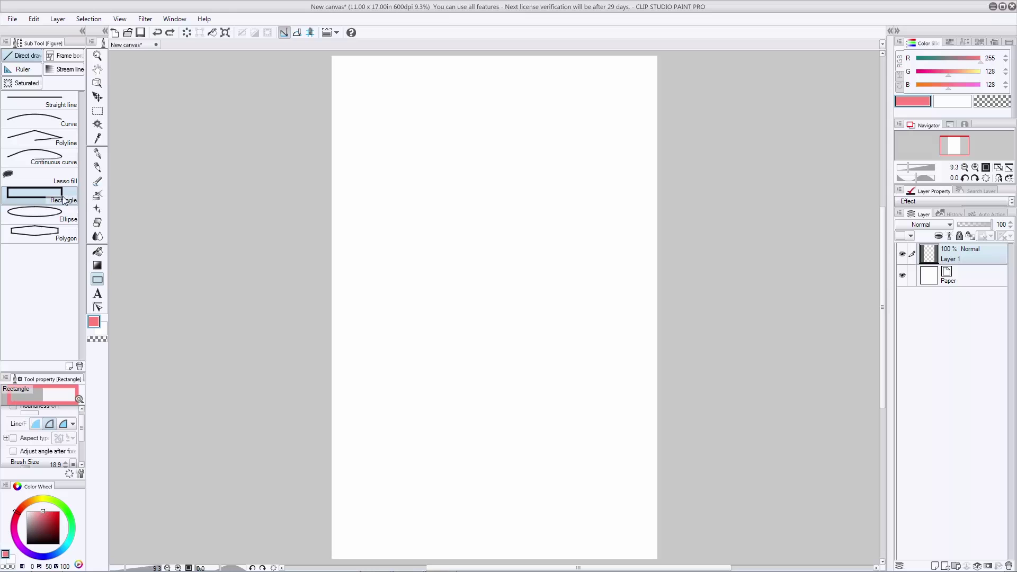
- Set the Rectangle tool's brush size to 19.0 and draw a tall comic panel in the page's upper-left corner
{"action": "scroll", "coordinate": [79, 451], "scroll_direction": "down", "scroll_amount": 2}
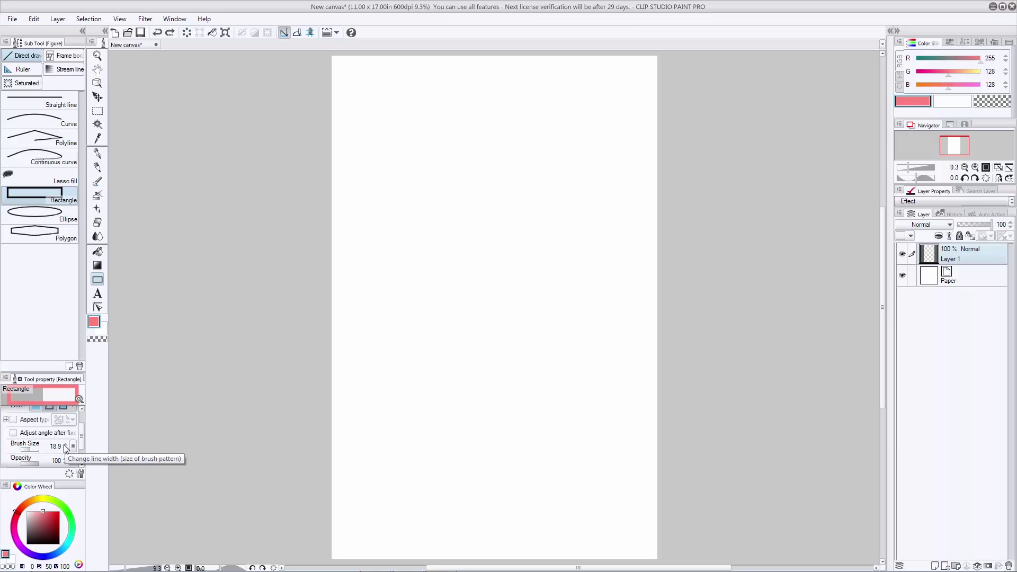
{"action": "left_click", "coordinate": [66, 444]}
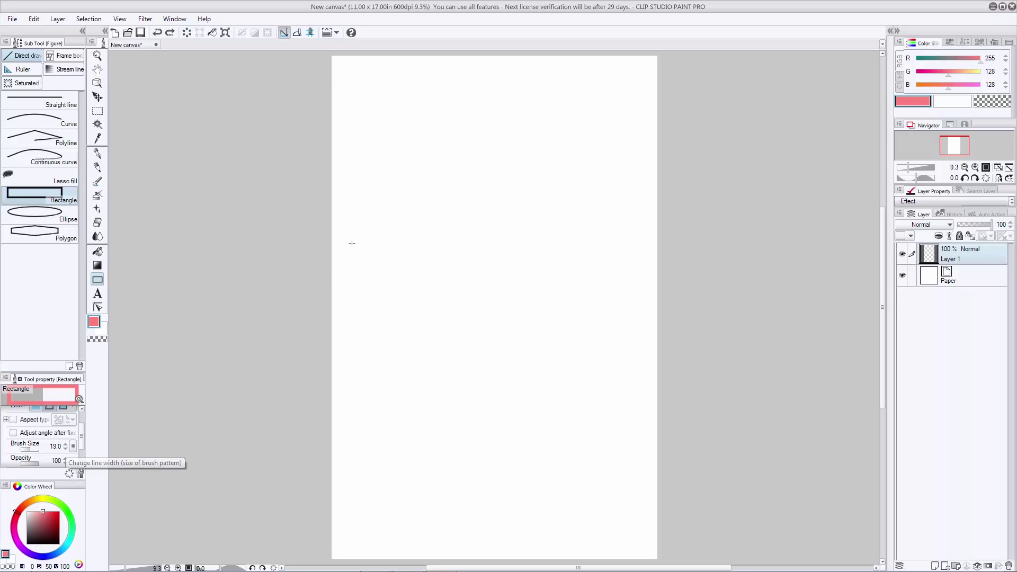
{"action": "left_click_drag", "start_coordinate": [340, 64], "coordinate": [453, 320]}
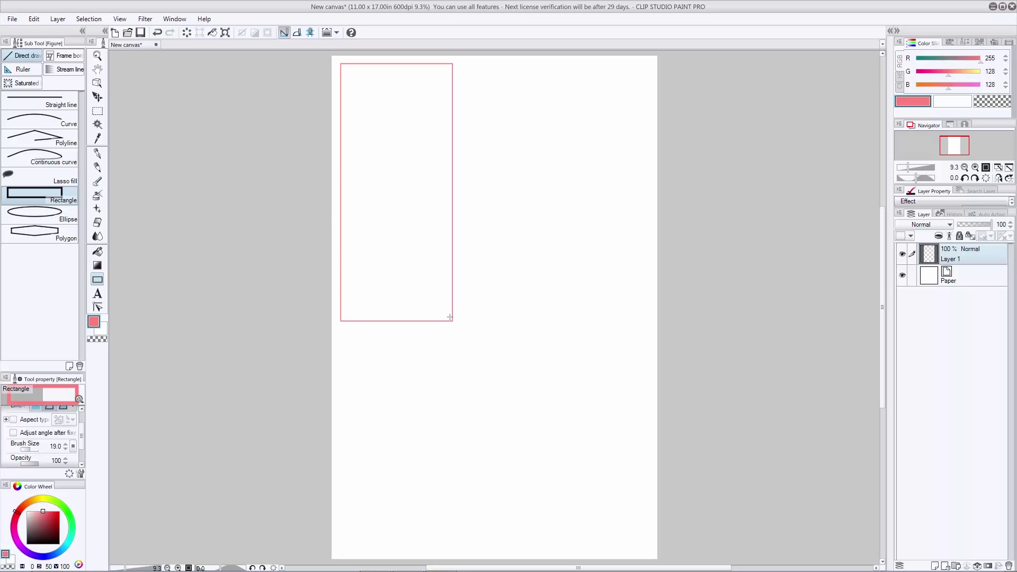
{"action": "key", "text": "ctrl+z"}
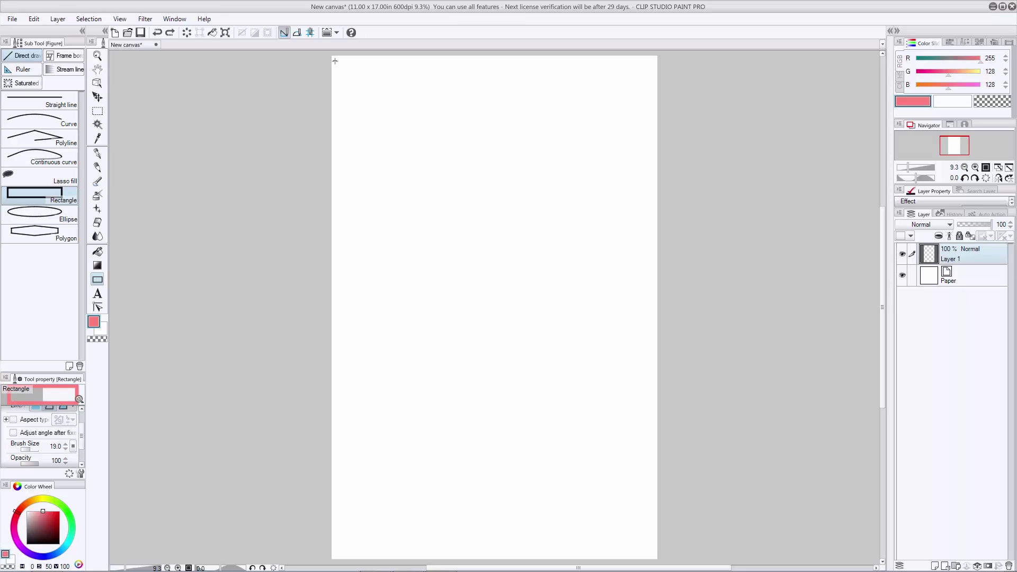
{"action": "left_click_drag", "start_coordinate": [334, 61], "coordinate": [443, 278]}
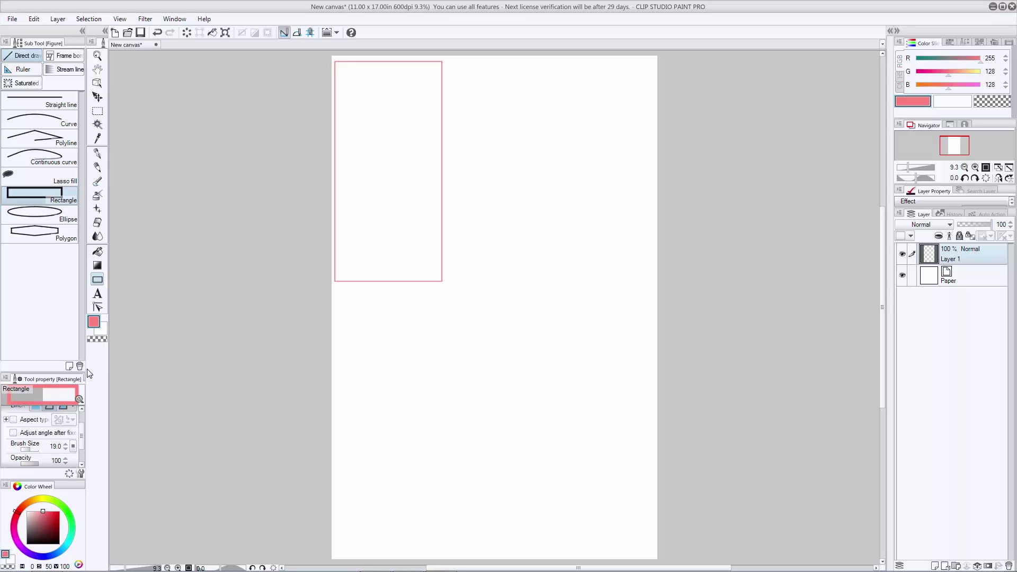
- Collapse the side palettes and draw a second tall panel with the Pencil tool beside the first one
{"action": "left_click", "coordinate": [81, 31]}
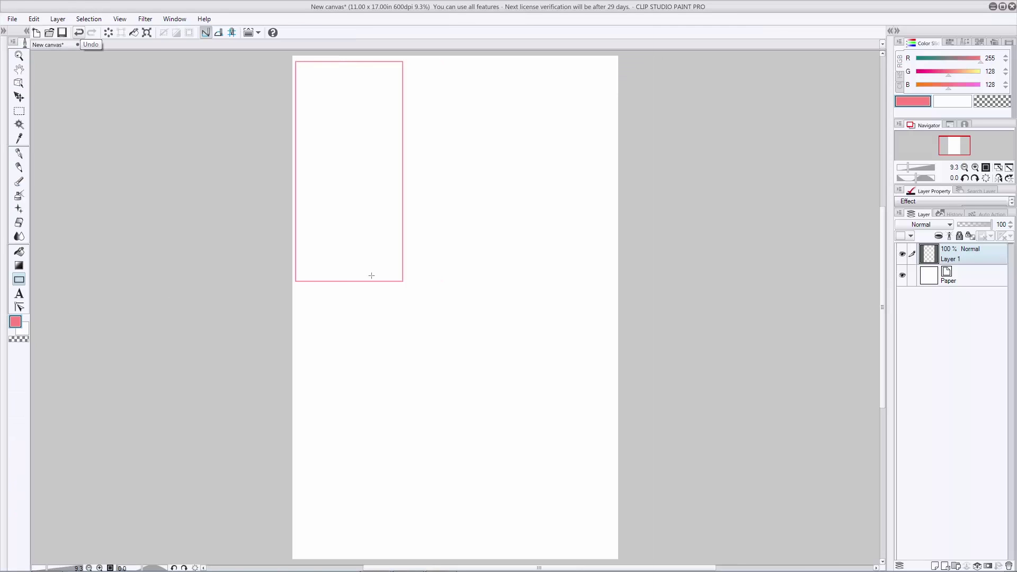
{"action": "left_click", "coordinate": [19, 166]}
{"action": "mouse_move", "coordinate": [409, 73]}
{"action": "left_mouse_down"}
{"action": "mouse_move", "coordinate": [409, 61]}
{"action": "mouse_move", "coordinate": [408, 279]}
{"action": "left_mouse_up"}
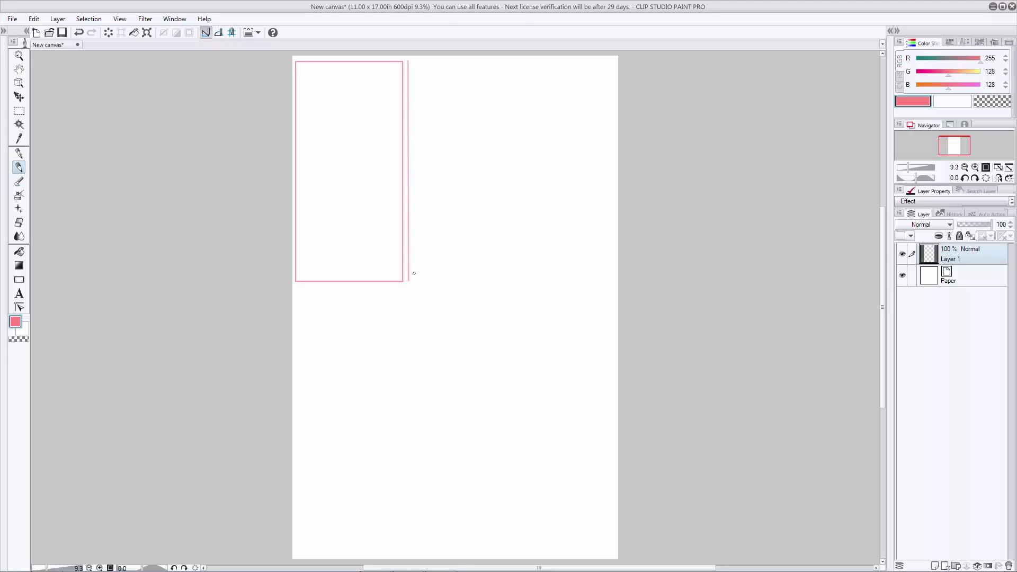
{"action": "mouse_move", "coordinate": [409, 280]}
{"action": "left_mouse_down"}
{"action": "mouse_move", "coordinate": [510, 280]}
{"action": "mouse_move", "coordinate": [499, 282]}
{"action": "mouse_move", "coordinate": [534, 152]}
{"action": "mouse_move", "coordinate": [494, 71]}
{"action": "mouse_move", "coordinate": [505, 62]}
{"action": "mouse_move", "coordinate": [409, 62]}
{"action": "left_mouse_up"}
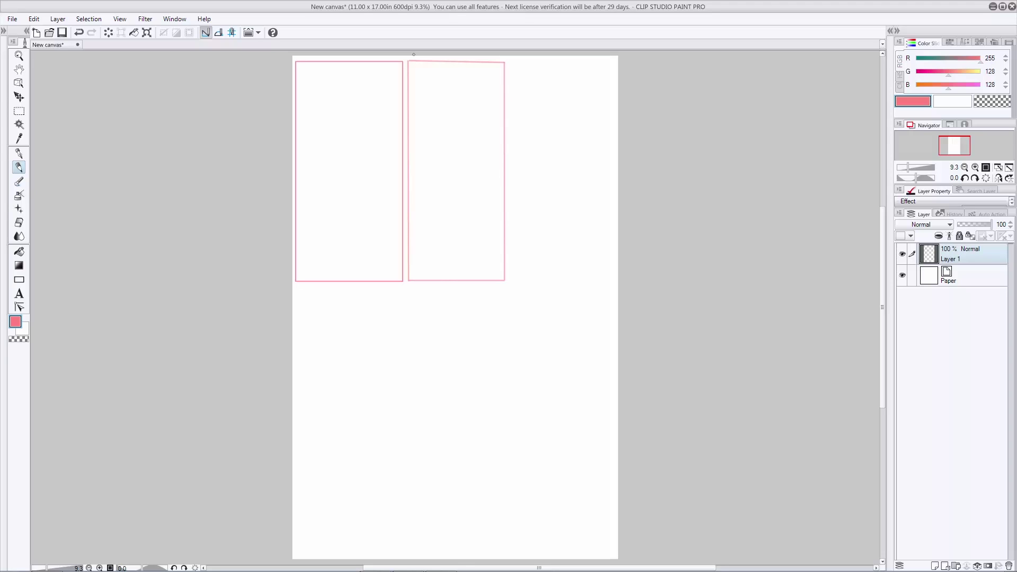
{"action": "key", "text": "ctrl+z"}
{"action": "left_click_drag", "start_coordinate": [409, 62], "coordinate": [505, 62]}
- Draw the third tall panel in the top row, plus two panels each in the middle and bottom rows
{"action": "mouse_move", "coordinate": [509, 62]}
{"action": "left_mouse_down"}
{"action": "mouse_move", "coordinate": [523, 215]}
{"action": "mouse_move", "coordinate": [510, 280]}
{"action": "mouse_move", "coordinate": [614, 280]}
{"action": "mouse_move", "coordinate": [613, 63]}
{"action": "mouse_move", "coordinate": [509, 63]}
{"action": "left_mouse_up"}
{"action": "left_click_drag", "start_coordinate": [297, 287], "coordinate": [297, 437]}
{"action": "left_click_drag", "start_coordinate": [297, 437], "coordinate": [455, 438]}
{"action": "left_click", "coordinate": [455, 438]}
{"action": "left_click", "coordinate": [455, 285]}
{"action": "left_click", "coordinate": [297, 286]}
{"action": "left_click", "coordinate": [459, 286]}
{"action": "left_click", "coordinate": [459, 438]}
{"action": "left_click", "coordinate": [614, 436]}
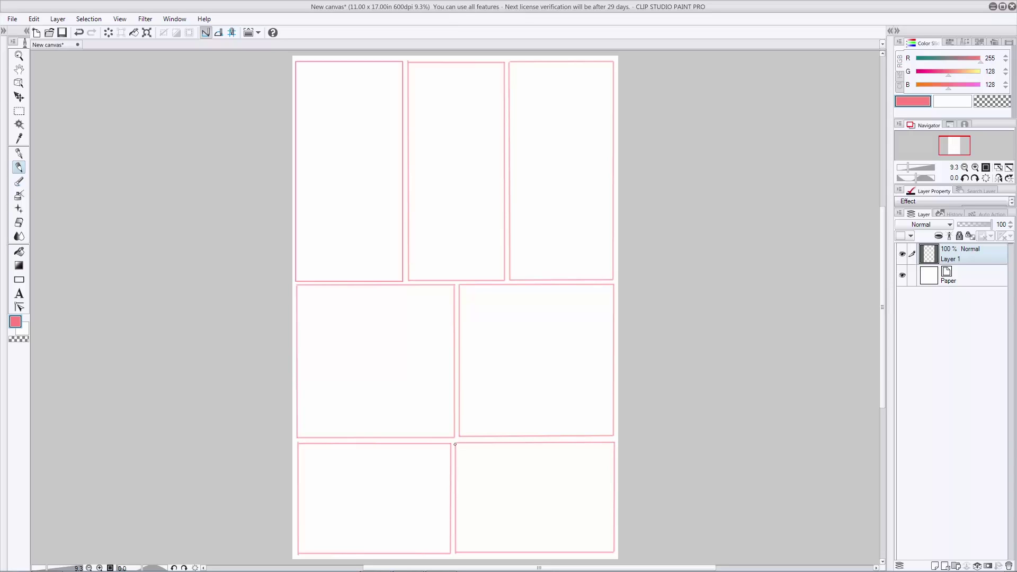
- Open the recent file thumbs_page 39 and toggle the character sketch layer off and on to compare it with the panel borders
{"action": "left_click", "coordinate": [12, 19]}
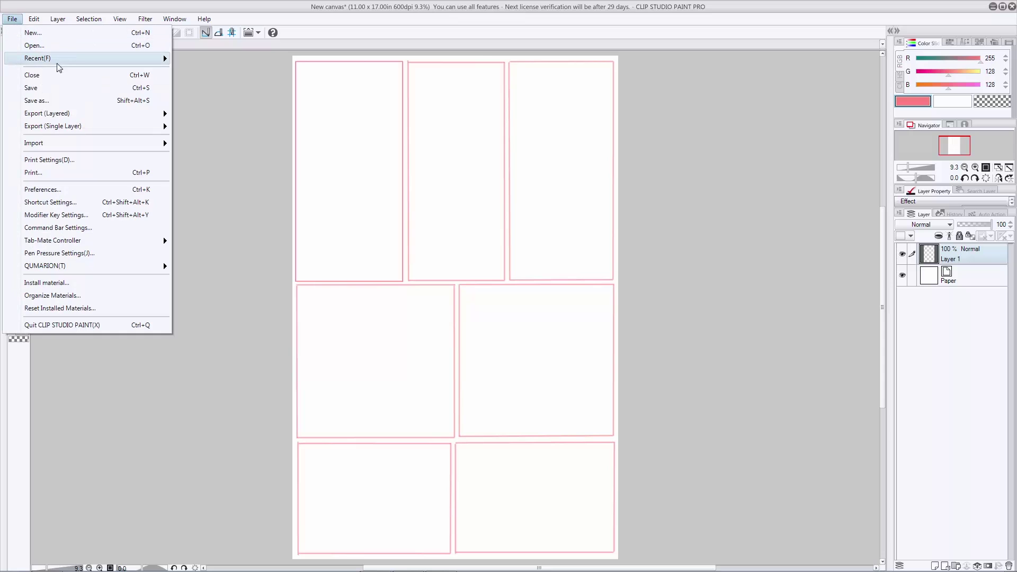
{"action": "mouse_move", "coordinate": [56, 59]}
{"action": "left_click", "coordinate": [460, 61]}
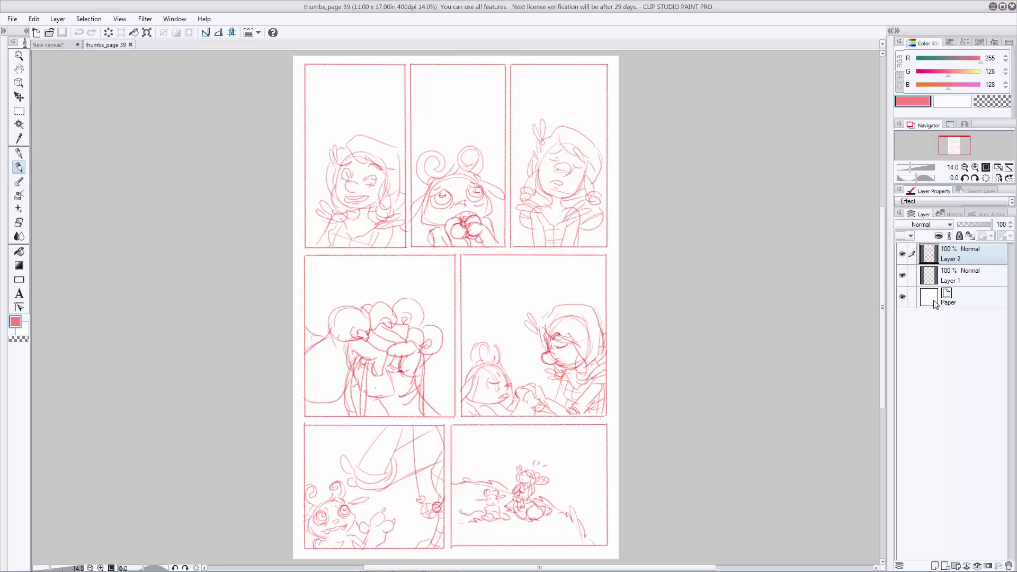
{"action": "left_click", "coordinate": [900, 255]}
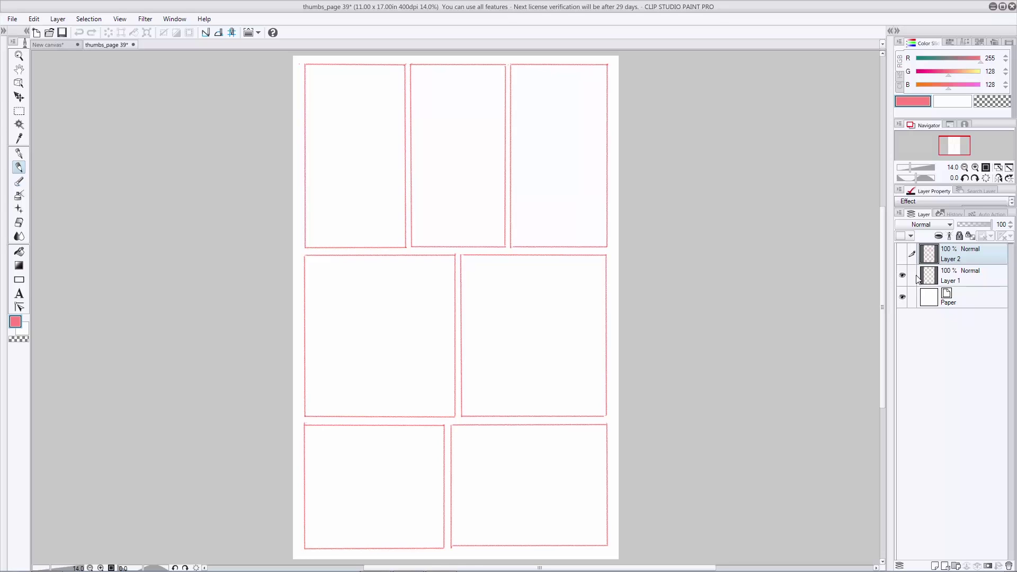
{"action": "left_click", "coordinate": [902, 254]}
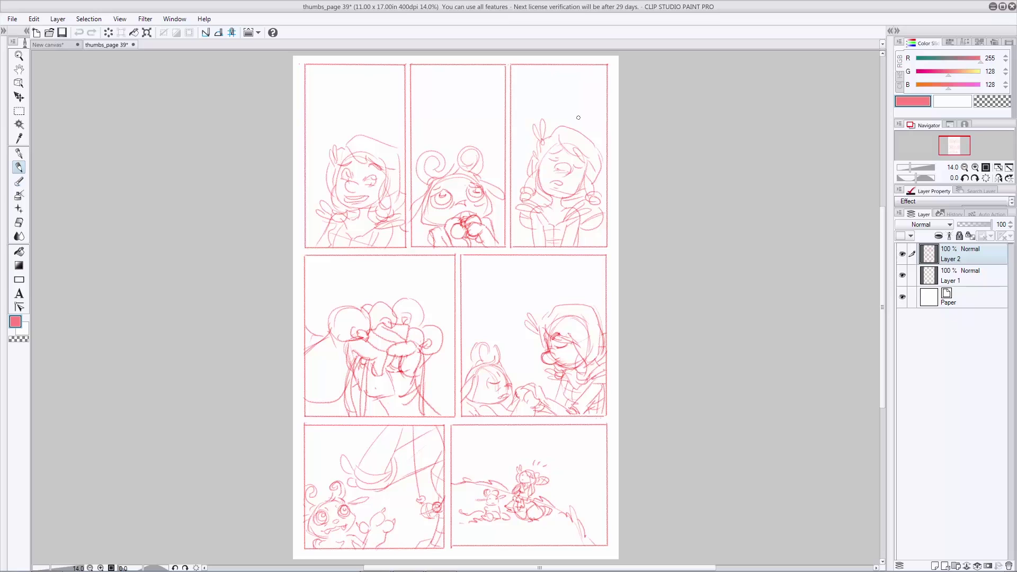
- Merge the character sketch layer into the panel border layer and set the merged layer's opacity to 20%
{"action": "key", "text": "c"}
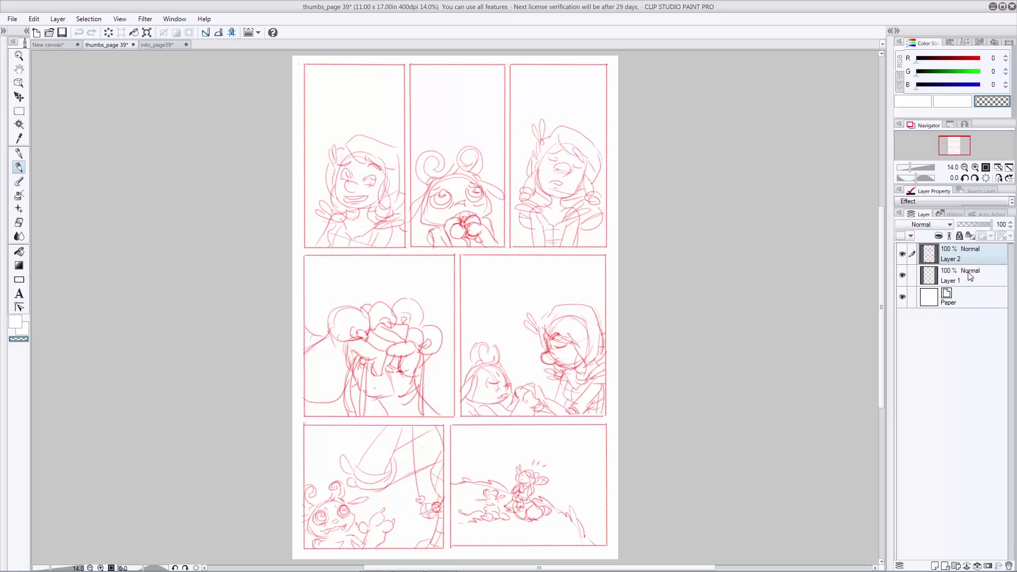
{"action": "key", "text": "ctrl+e"}
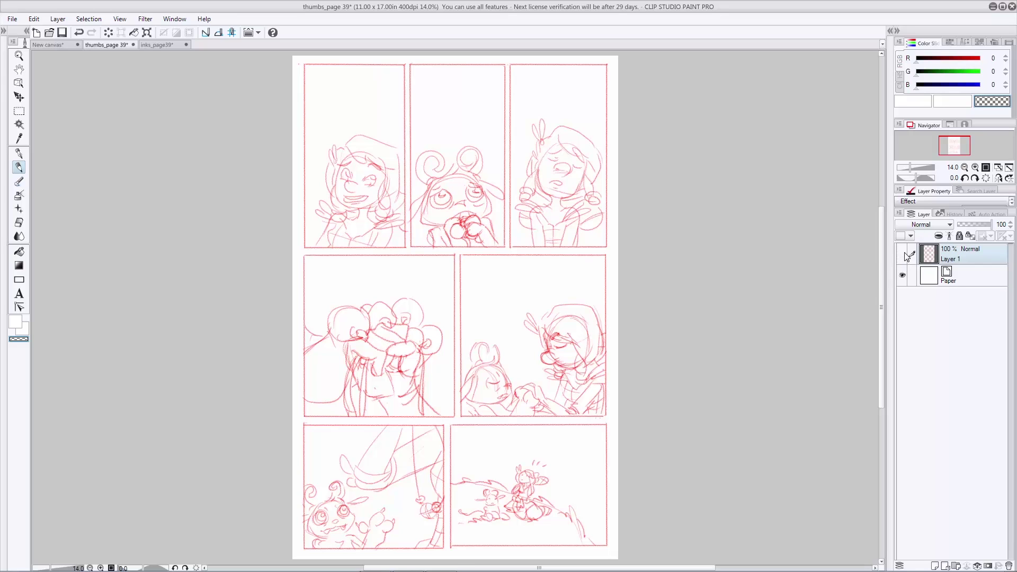
{"action": "left_click_drag", "start_coordinate": [993, 228], "coordinate": [965, 233]}
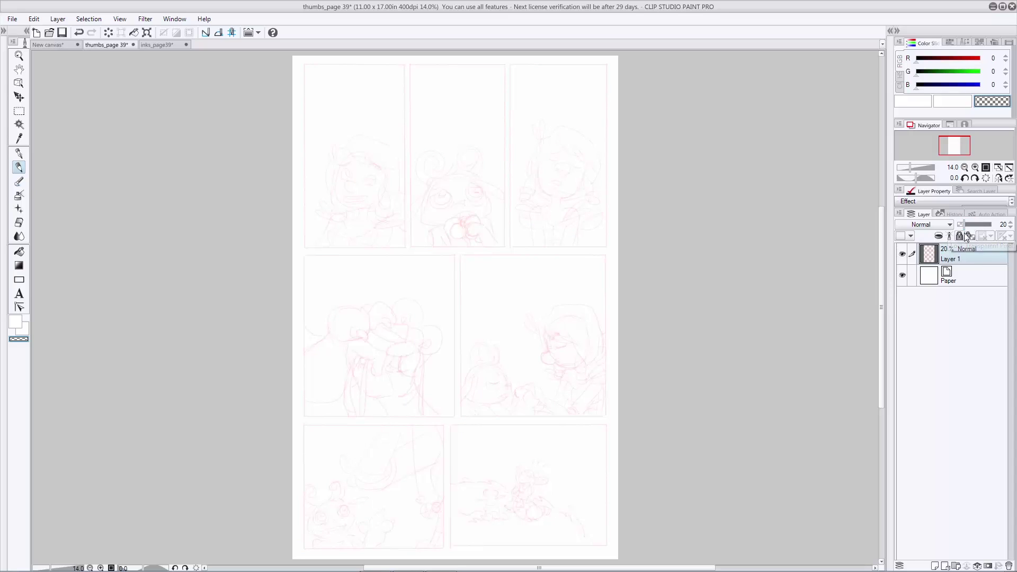
- Add two new layers above the faded sketch and select the Pen tool with black as the drawing color
{"action": "left_click", "coordinate": [934, 566]}
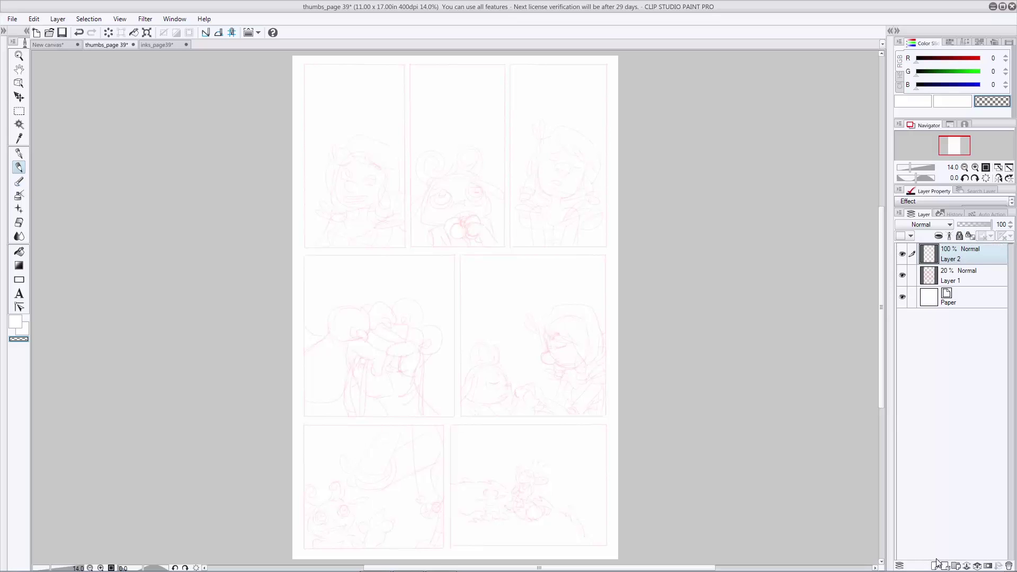
{"action": "left_click", "coordinate": [935, 565]}
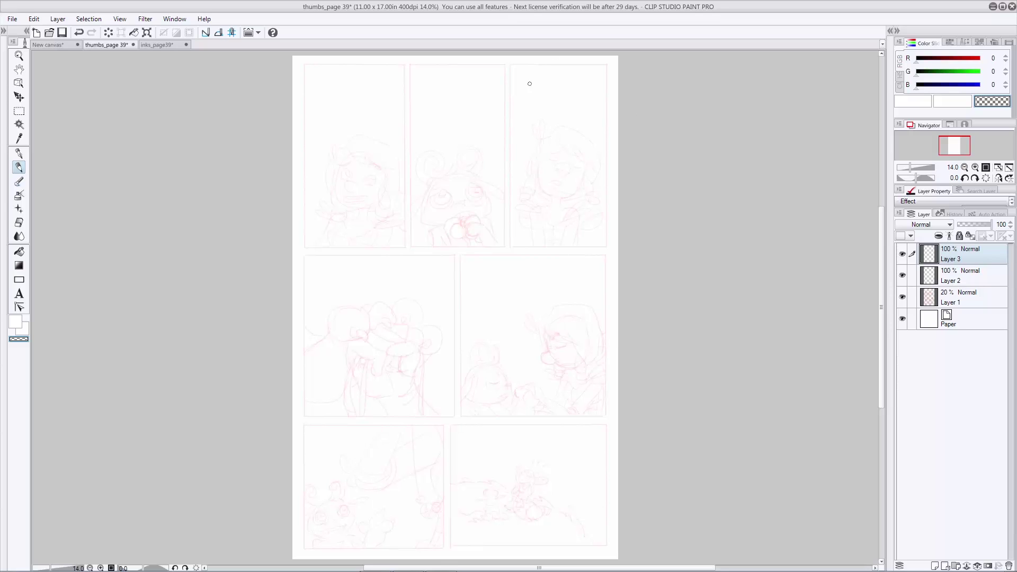
{"action": "left_click", "coordinate": [19, 153]}
{"action": "double_click", "coordinate": [20, 323]}
{"action": "left_click", "coordinate": [401, 318]}
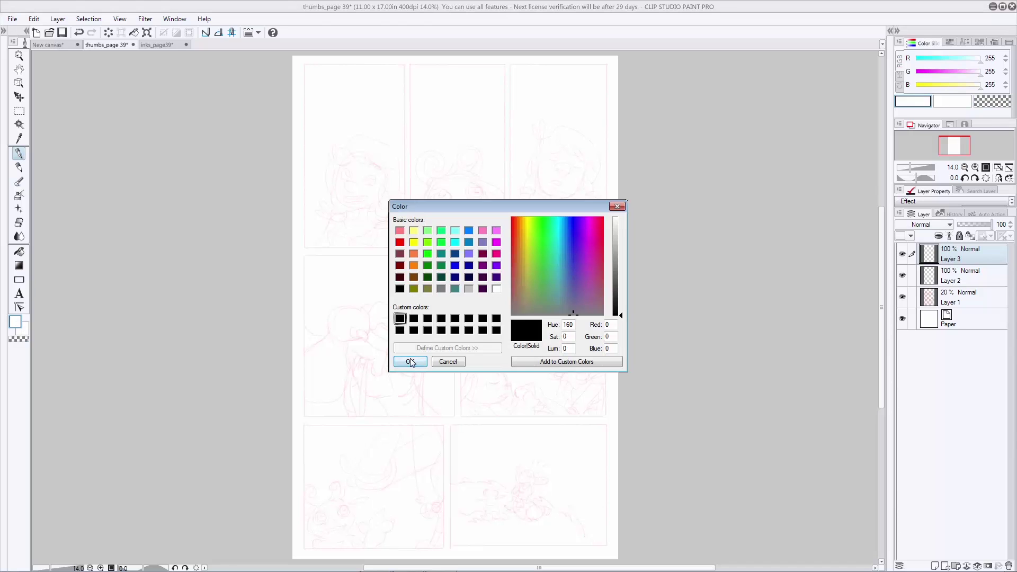
{"action": "left_click", "coordinate": [411, 362]}
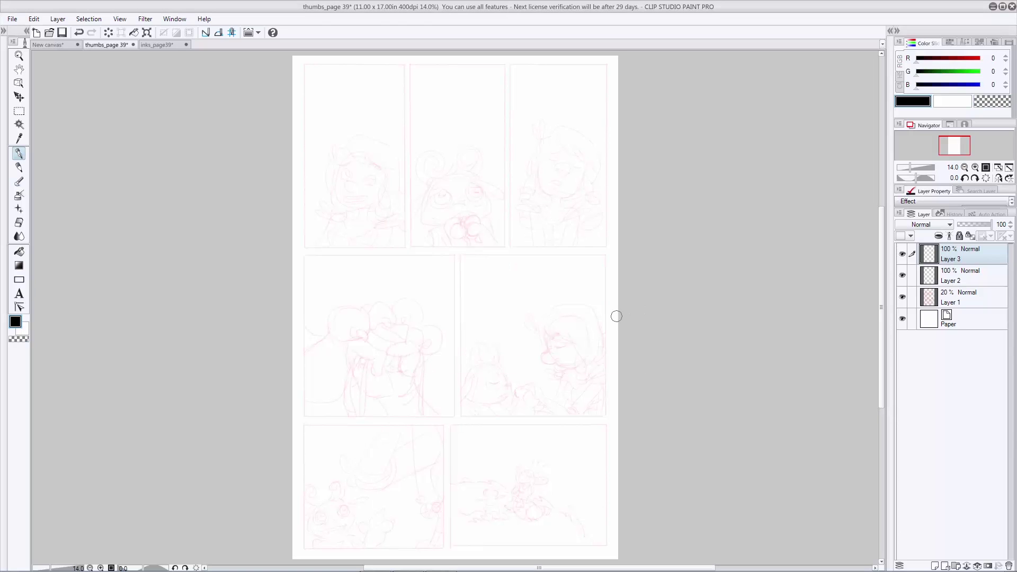
{"action": "left_click_drag", "start_coordinate": [363, 280], "coordinate": [412, 250]}
{"action": "left_click_drag", "start_coordinate": [378, 281], "coordinate": [425, 266]}
{"action": "key", "text": "ctrl+z"}
{"action": "key", "text": "ctrl+z"}
{"action": "mouse_move", "coordinate": [462, 297]}
{"action": "left_mouse_down"}
{"action": "mouse_move", "coordinate": [547, 265]}
{"action": "mouse_move", "coordinate": [539, 281]}
{"action": "left_mouse_up"}
{"action": "key", "text": "ctrl+z"}
{"action": "key", "text": "ctrl+z"}
- Ink a straight black border around the top row's third panel on Layer 3
{"action": "left_click", "coordinate": [511, 64]}
{"action": "mouse_move", "coordinate": [510, 165]}
{"action": "left_mouse_down"}
{"action": "mouse_move", "coordinate": [526, 164]}
{"action": "mouse_move", "coordinate": [511, 246]}
{"action": "mouse_move", "coordinate": [608, 246]}
{"action": "mouse_move", "coordinate": [608, 64]}
{"action": "mouse_move", "coordinate": [511, 64]}
{"action": "left_mouse_up"}
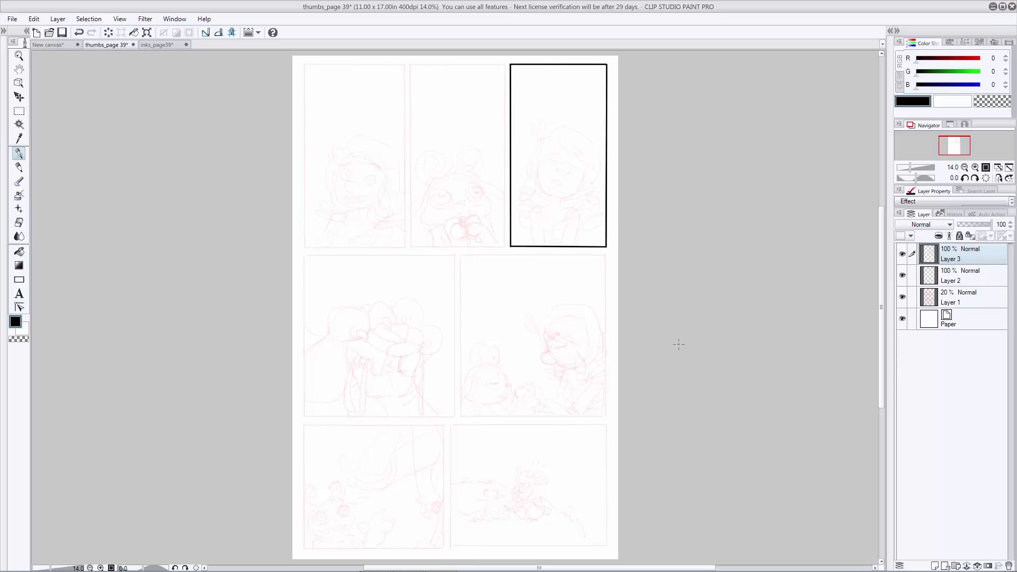
- On Layer 2, ink the facial features, bangs and one braid of the character in the bordered panel
{"action": "left_click", "coordinate": [941, 279]}
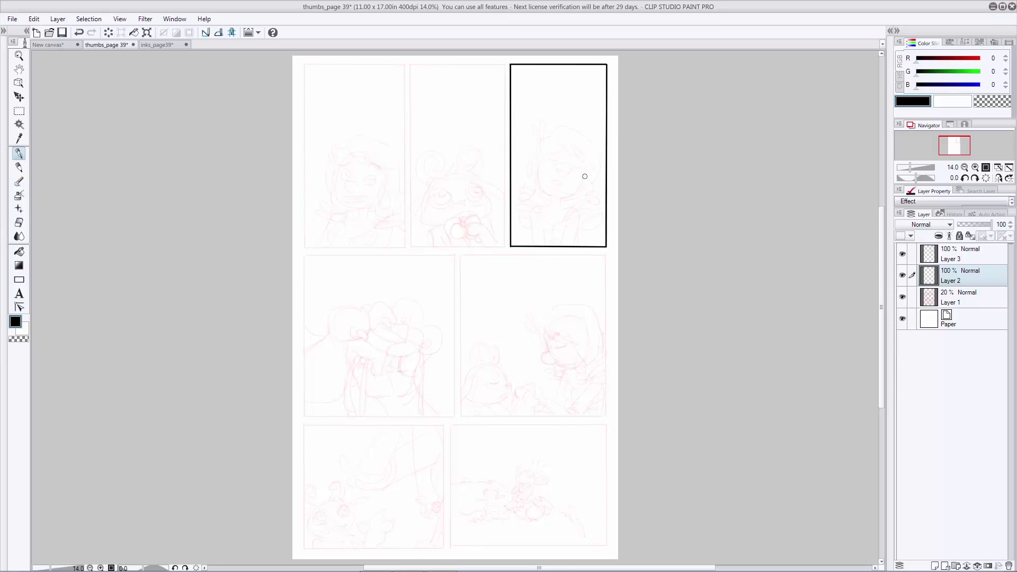
{"action": "scroll", "coordinate": [613, 290], "scroll_direction": "up", "scroll_amount": 2}
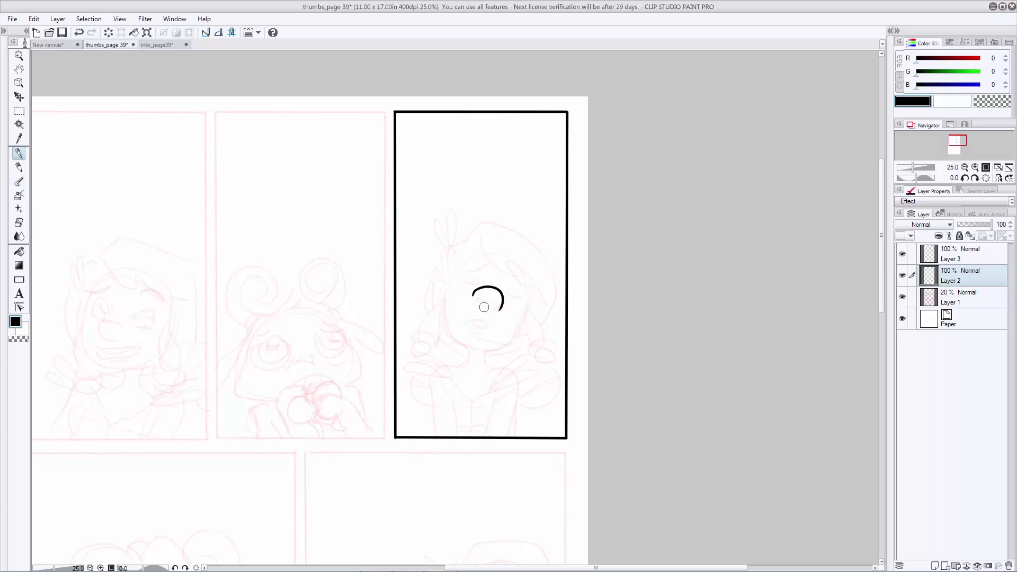
{"action": "mouse_move", "coordinate": [472, 289]}
{"action": "left_mouse_down"}
{"action": "mouse_move", "coordinate": [504, 307]}
{"action": "mouse_move", "coordinate": [525, 288]}
{"action": "left_mouse_up"}
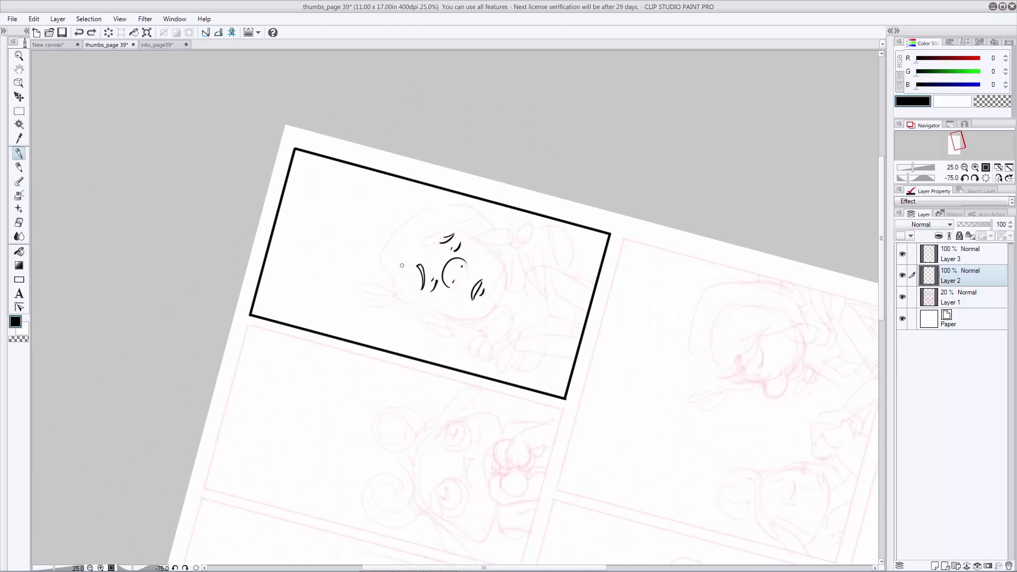
{"action": "key", "text": "ctrl+at"}
{"action": "mouse_move", "coordinate": [402, 266]}
{"action": "left_mouse_down"}
{"action": "mouse_move", "coordinate": [475, 208]}
{"action": "mouse_move", "coordinate": [462, 264]}
{"action": "mouse_move", "coordinate": [444, 276]}
{"action": "mouse_move", "coordinate": [436, 345]}
{"action": "left_mouse_up"}
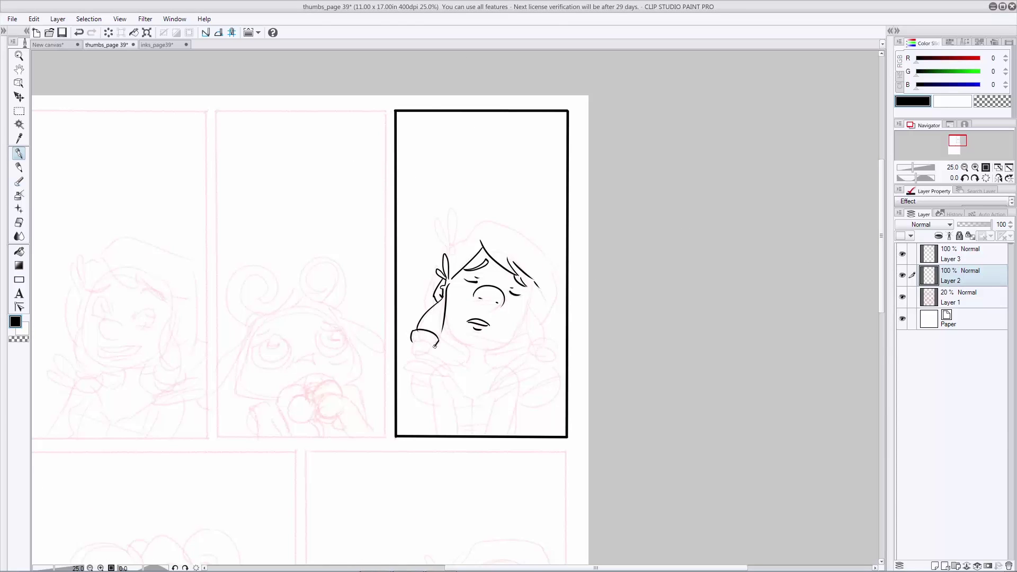
- Ink the character's hood, second braid, jaw and neckline over the faded sketch
{"action": "mouse_move", "coordinate": [449, 244]}
{"action": "left_mouse_down"}
{"action": "mouse_move", "coordinate": [454, 208]}
{"action": "mouse_move", "coordinate": [425, 343]}
{"action": "mouse_move", "coordinate": [467, 366]}
{"action": "mouse_move", "coordinate": [530, 280]}
{"action": "mouse_move", "coordinate": [524, 342]}
{"action": "mouse_move", "coordinate": [561, 349]}
{"action": "left_mouse_up"}
{"action": "left_click_drag", "start_coordinate": [538, 352], "coordinate": [552, 365]}
{"action": "left_click_drag", "start_coordinate": [466, 238], "coordinate": [552, 324]}
{"action": "left_click_drag", "start_coordinate": [487, 356], "coordinate": [529, 342]}
{"action": "left_click_drag", "start_coordinate": [440, 335], "coordinate": [467, 366]}
- Ink the character's collar, arms, laced bodice and one puffed sleeve down to the panel's lower border
{"action": "left_click_drag", "start_coordinate": [465, 395], "coordinate": [484, 403]}
{"action": "left_click_drag", "start_coordinate": [528, 356], "coordinate": [497, 395]}
{"action": "left_click_drag", "start_coordinate": [498, 395], "coordinate": [485, 442]}
{"action": "left_click_drag", "start_coordinate": [521, 381], "coordinate": [508, 436]}
{"action": "mouse_move", "coordinate": [481, 393]}
{"action": "left_mouse_down"}
{"action": "mouse_move", "coordinate": [489, 421]}
{"action": "mouse_move", "coordinate": [457, 421]}
{"action": "left_mouse_up"}
{"action": "left_click_drag", "start_coordinate": [492, 395], "coordinate": [490, 421]}
{"action": "mouse_move", "coordinate": [425, 356]}
{"action": "left_mouse_down"}
{"action": "mouse_move", "coordinate": [466, 395]}
{"action": "mouse_move", "coordinate": [410, 360]}
{"action": "left_mouse_up"}
{"action": "left_click_drag", "start_coordinate": [430, 379], "coordinate": [439, 445]}
{"action": "left_click_drag", "start_coordinate": [459, 399], "coordinate": [454, 434]}
{"action": "left_click_drag", "start_coordinate": [441, 339], "coordinate": [461, 355]}
{"action": "left_click_drag", "start_coordinate": [432, 368], "coordinate": [411, 403]}
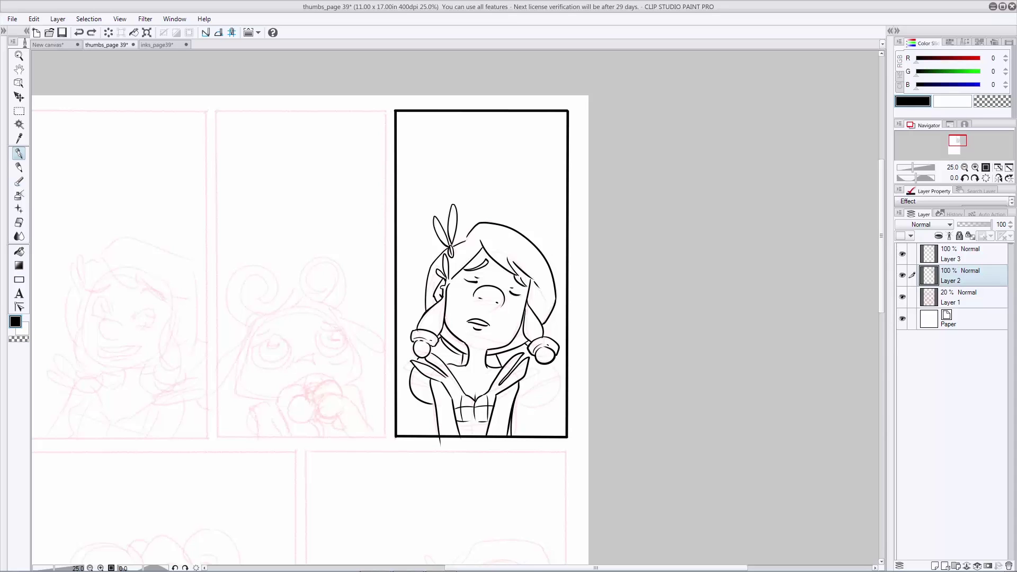
- Ink the second puffed sleeve, add fold and bodice details, and touch up the character's collar and hood lines
{"action": "left_click_drag", "start_coordinate": [529, 365], "coordinate": [559, 398]}
{"action": "left_click_drag", "start_coordinate": [499, 347], "coordinate": [524, 359]}
{"action": "left_click_drag", "start_coordinate": [527, 371], "coordinate": [521, 394]}
{"action": "left_click_drag", "start_coordinate": [411, 377], "coordinate": [431, 392]}
{"action": "left_click_drag", "start_coordinate": [459, 423], "coordinate": [487, 434]}
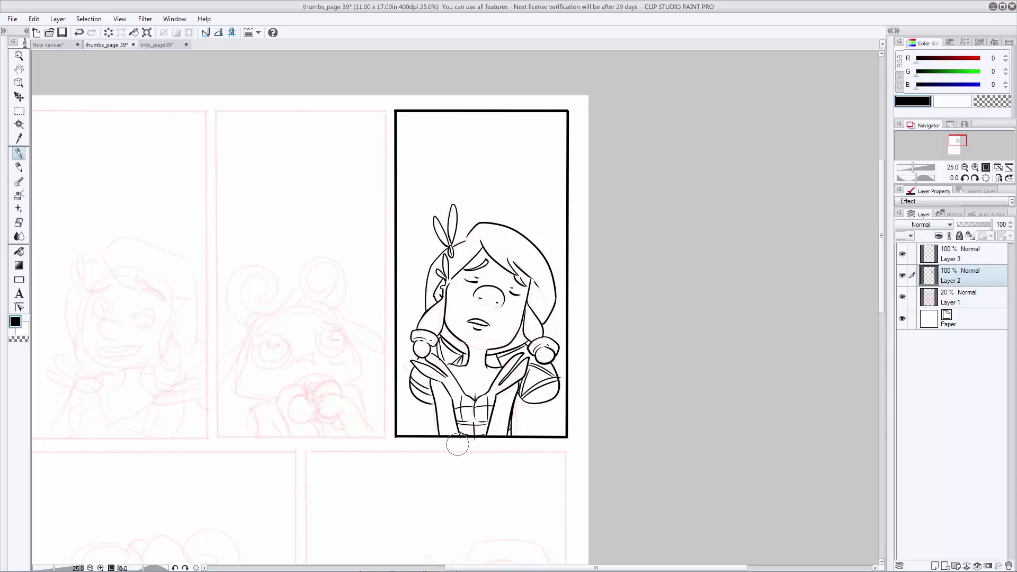
{"action": "left_click_drag", "start_coordinate": [430, 379], "coordinate": [447, 391]}
{"action": "left_click_drag", "start_coordinate": [441, 337], "coordinate": [462, 355]}
{"action": "left_click_drag", "start_coordinate": [428, 288], "coordinate": [424, 314]}
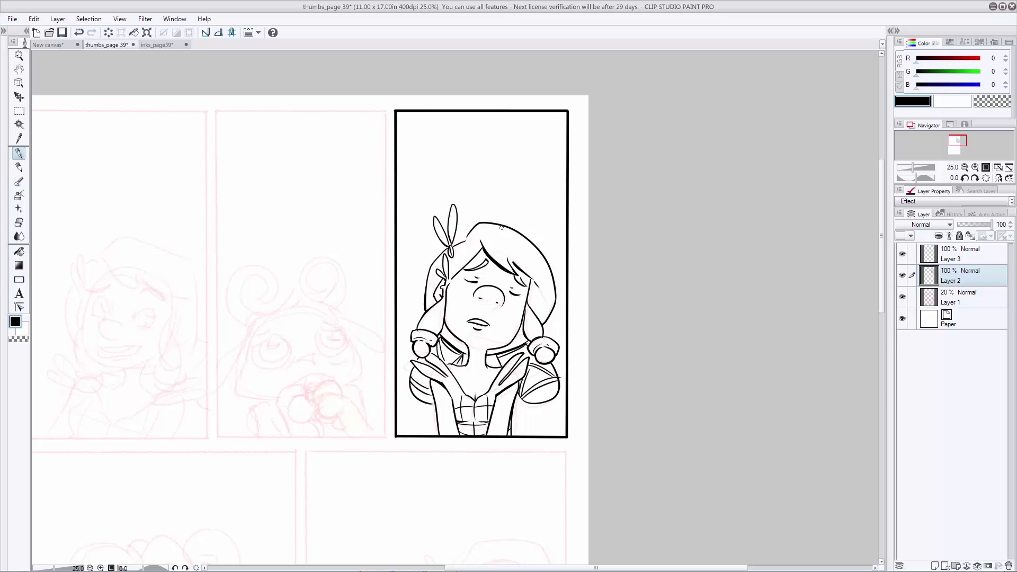
- Switch to the inks_page39 document and hide Layer 3 and Layer 2 so only the sketch shows
{"action": "left_click", "coordinate": [167, 45]}
{"action": "left_click", "coordinate": [903, 254]}
{"action": "left_click", "coordinate": [903, 275]}
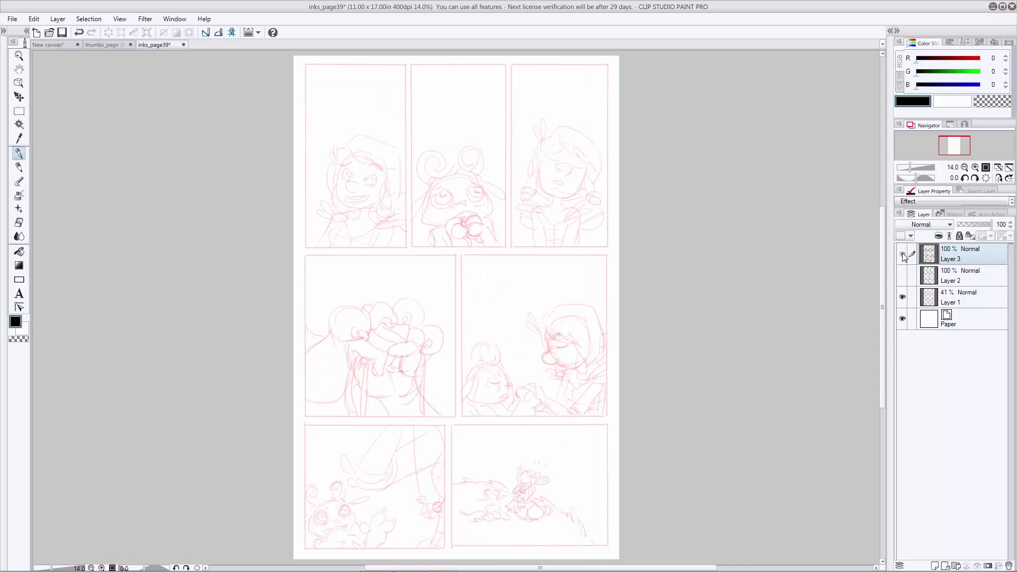